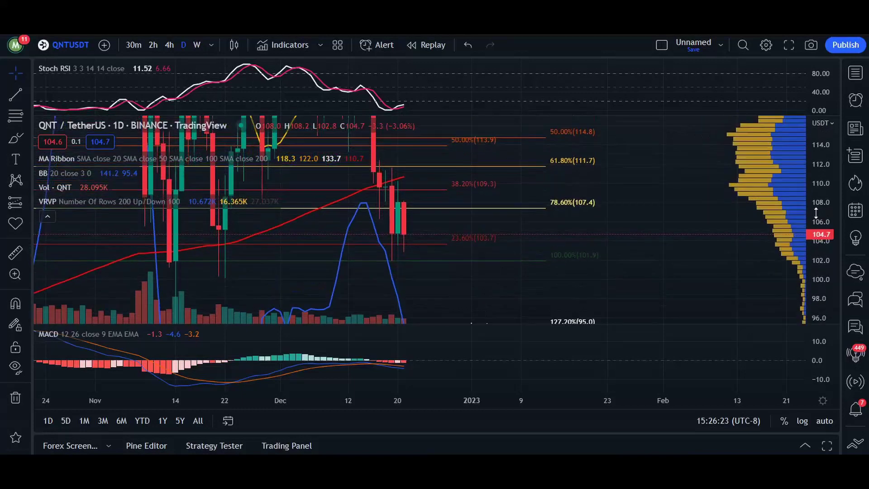
# Look over the latest daily QNT/USDT candles and Quant's price and market statistics on CoinMarketCap
pyautogui.scroll(5, 708, 257)
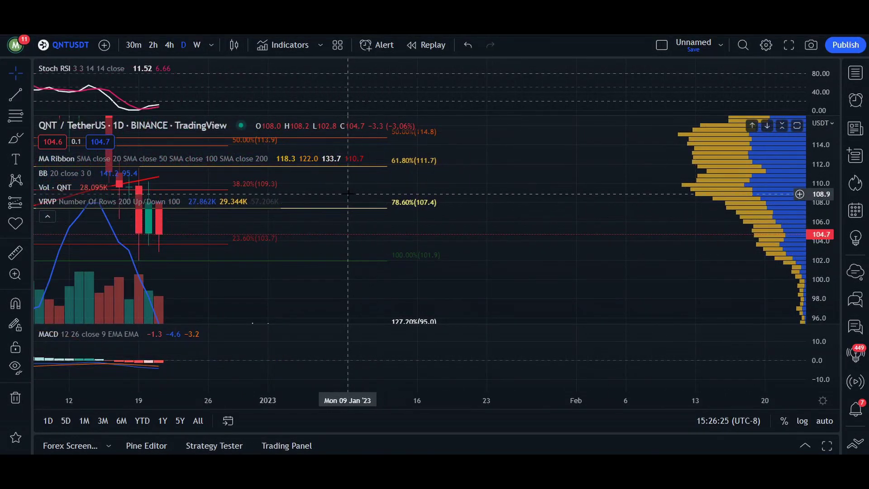
pyautogui.moveTo(360, 223); pyautogui.dragTo(592, 200)
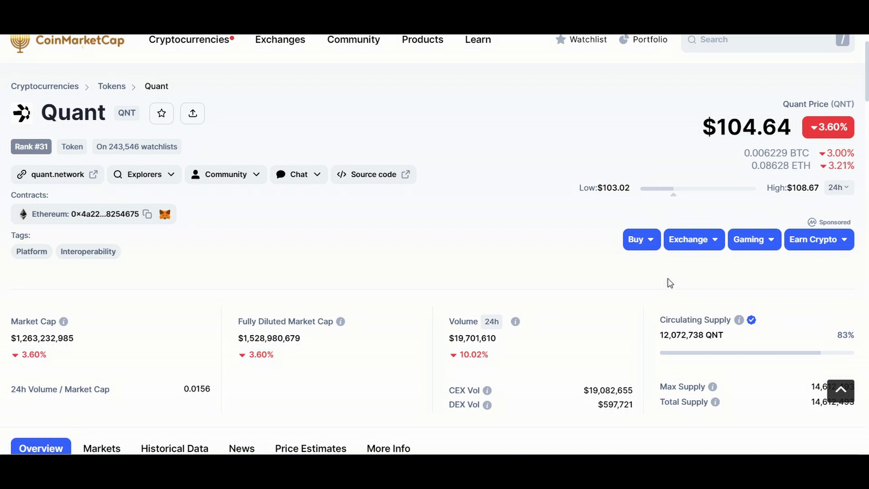
pyautogui.scroll(-2, 667, 283)
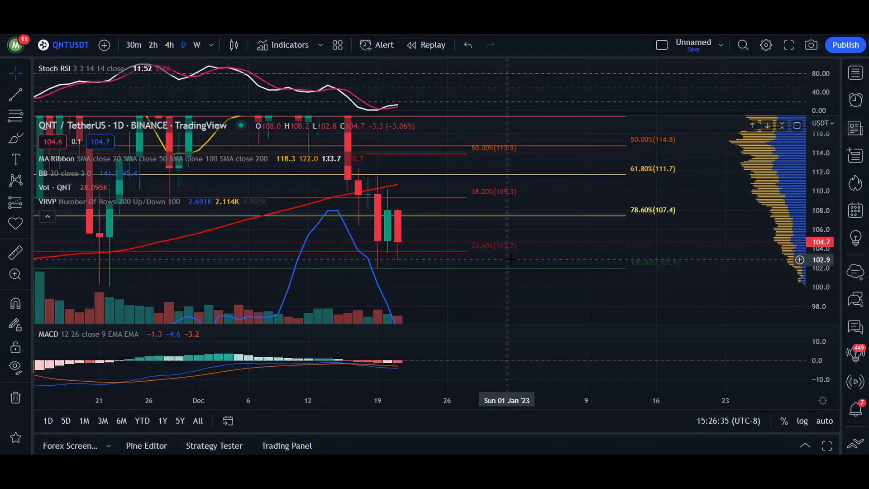
# Examine the daily QNT/USDT candles against the Fibonacci levels down to the 127.20% and 141.40% extensions
pyautogui.moveTo(527, 181); pyautogui.dragTo(564, 195)
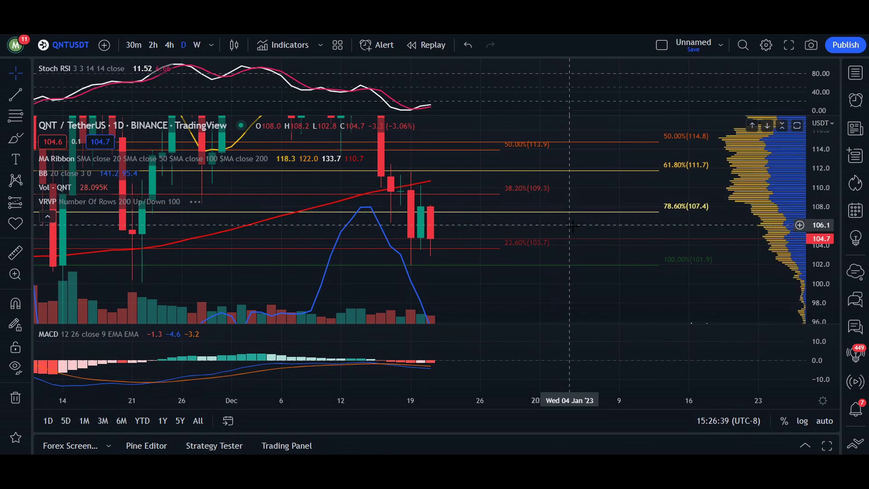
pyautogui.moveTo(569, 225); pyautogui.dragTo(529, 182)
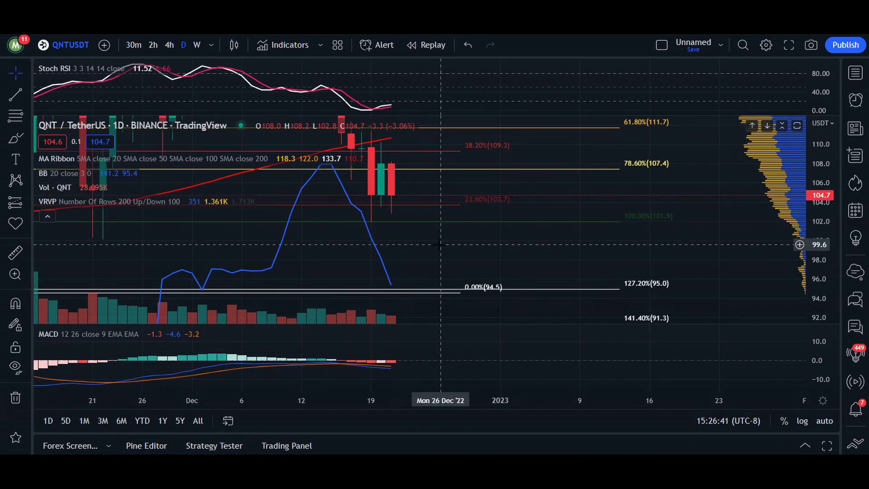
pyautogui.scroll(-3, 438, 244)
pyautogui.scroll(-3, 438, 245)
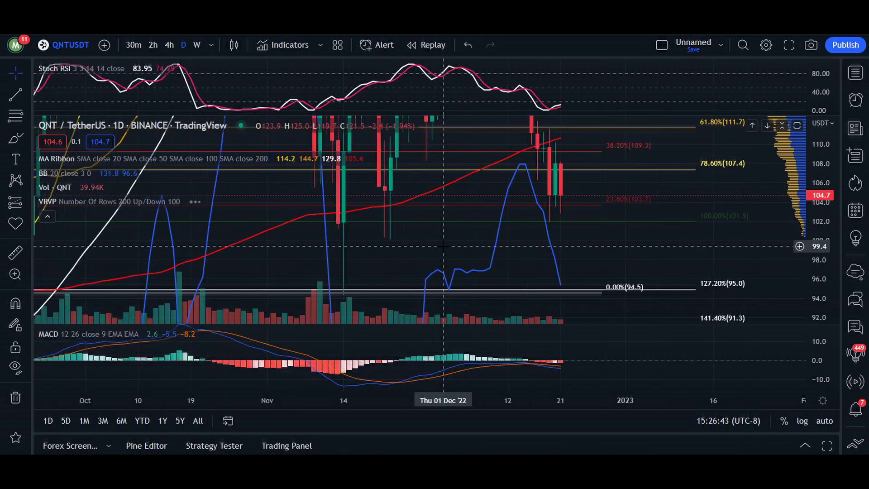
pyautogui.moveTo(438, 244); pyautogui.dragTo(280, 243)
# Enlarge the daily MACD pane, inspect its recent histogram bars and signal lines, and restore the full chart layout
pyautogui.doubleClick(446, 363)
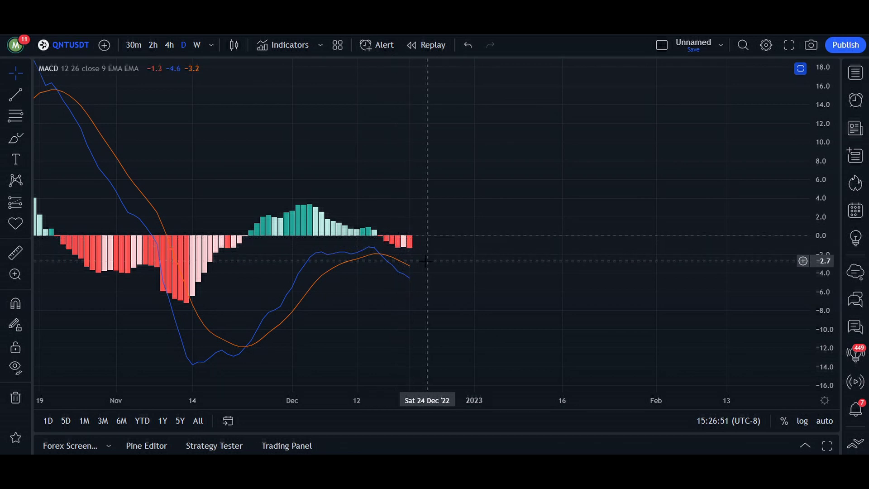
pyautogui.moveTo(427, 261); pyautogui.dragTo(424, 233)
pyautogui.scroll(5, 423, 233)
pyautogui.moveTo(302, 269); pyautogui.dragTo(486, 282)
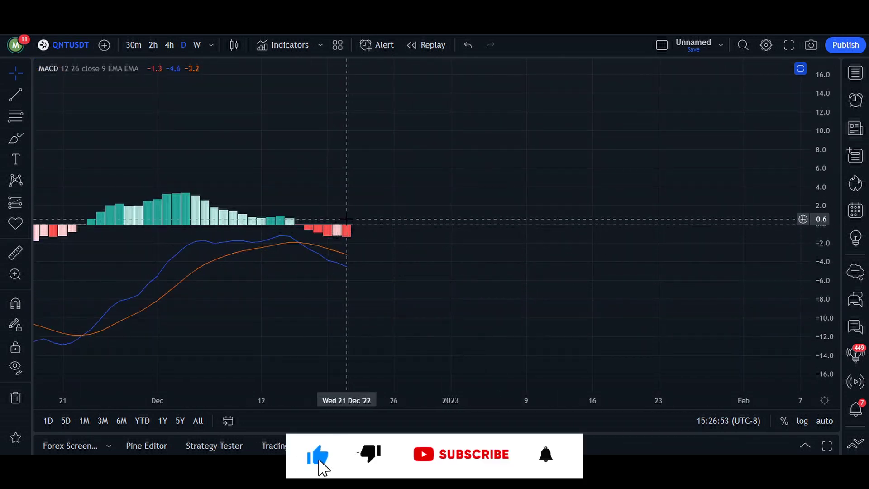
pyautogui.scroll(-5, 347, 250)
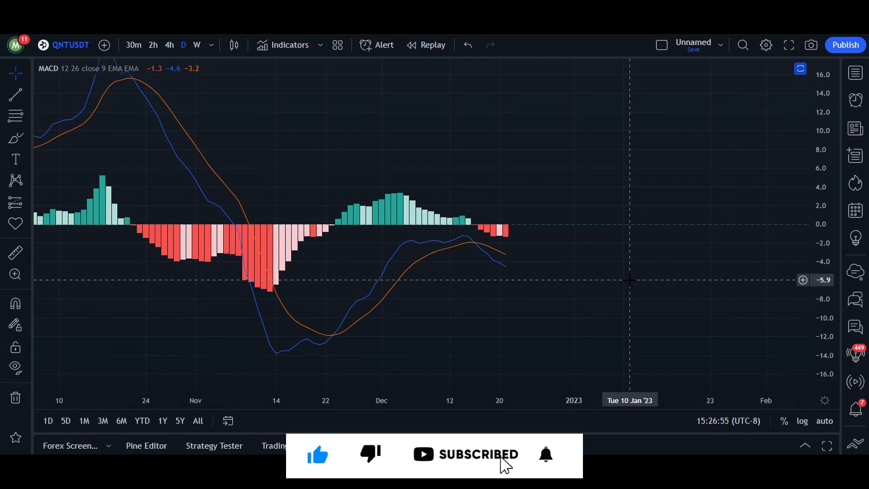
pyautogui.doubleClick(549, 241)
# Examine the daily Fibonacci support levels below the current price, from 100.00% to the 161.80% extension
pyautogui.moveTo(549, 244); pyautogui.dragTo(434, 238)
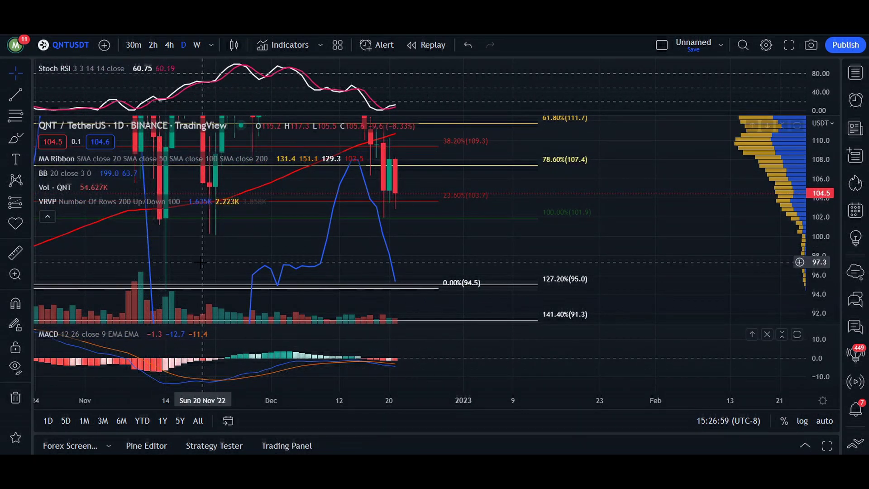
pyautogui.moveTo(203, 266)
pyautogui.mouseDown()
pyautogui.moveTo(263, 305)
pyautogui.moveTo(286, 190)
pyautogui.moveTo(292, 335)
pyautogui.moveTo(187, 315)
pyautogui.moveTo(178, 225)
pyautogui.moveTo(192, 267)
pyautogui.mouseUp()
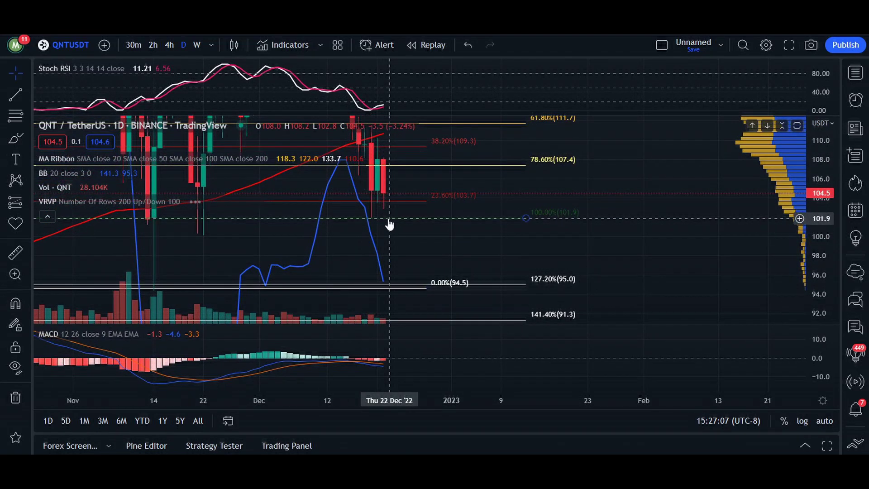
pyautogui.moveTo(396, 233); pyautogui.dragTo(392, 180)
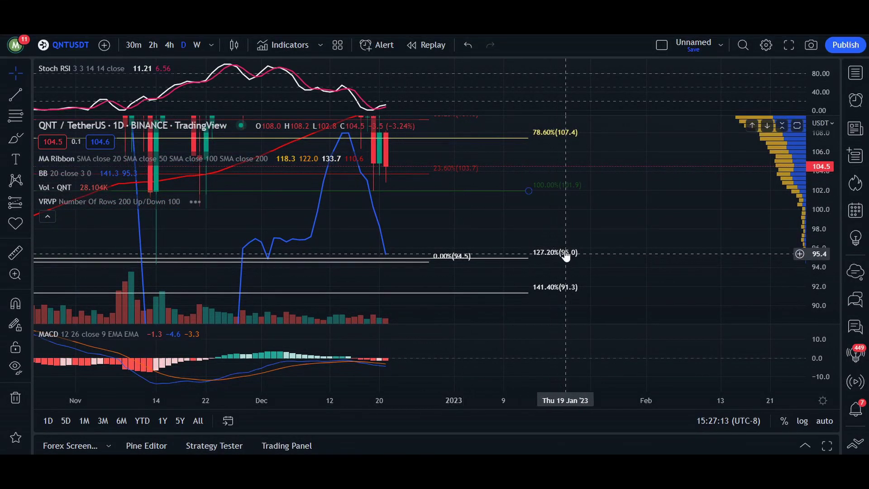
pyautogui.moveTo(499, 253); pyautogui.dragTo(503, 320)
pyautogui.moveTo(827, 152); pyautogui.dragTo(837, 272)
pyautogui.moveTo(641, 157); pyautogui.dragTo(633, 135)
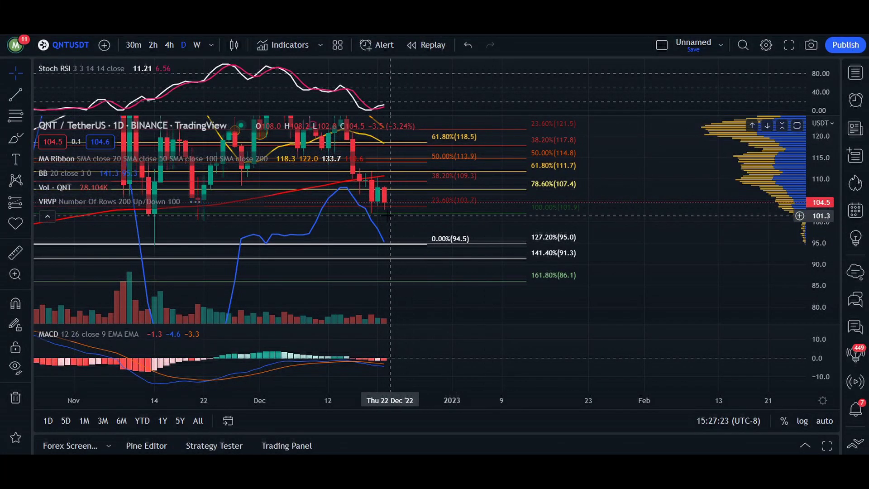
pyautogui.click(396, 238)
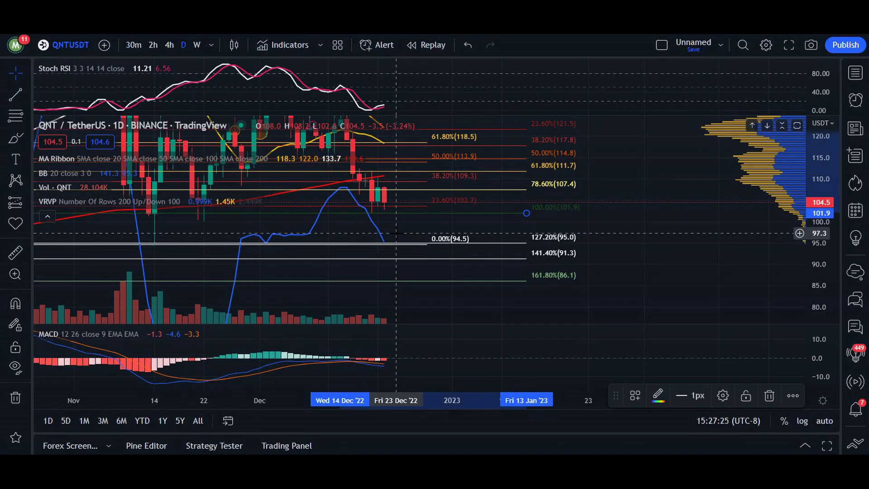
pyautogui.moveTo(798, 227); pyautogui.dragTo(797, 260)
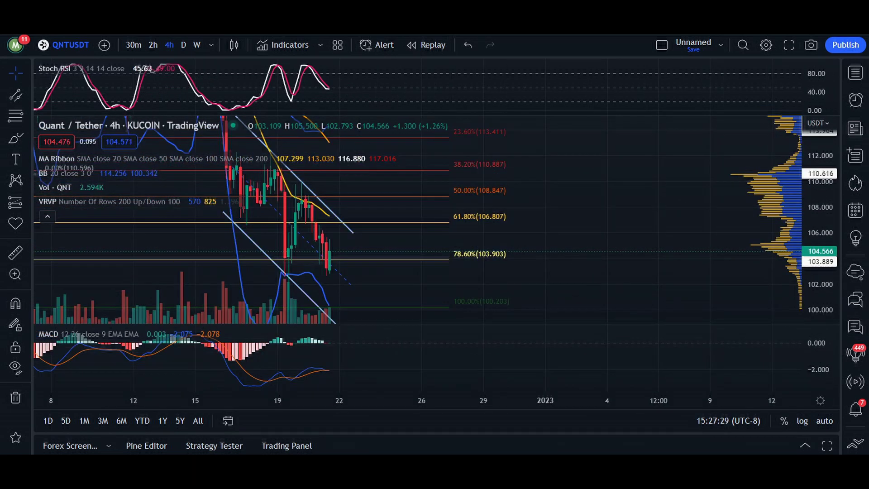
# Examine the 4-hour Quant / Tether chart on KuCoin around the 78.60% and 100.00% Fibonacci levels and the descending channel
pyautogui.moveTo(545, 206); pyautogui.dragTo(663, 170)
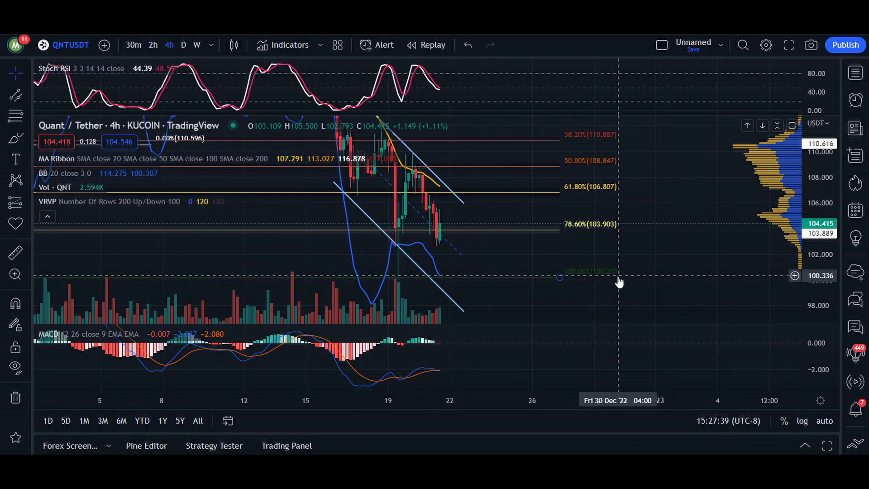
pyautogui.moveTo(646, 271)
pyautogui.mouseDown()
pyautogui.moveTo(645, 243)
pyautogui.moveTo(650, 273)
pyautogui.mouseUp()
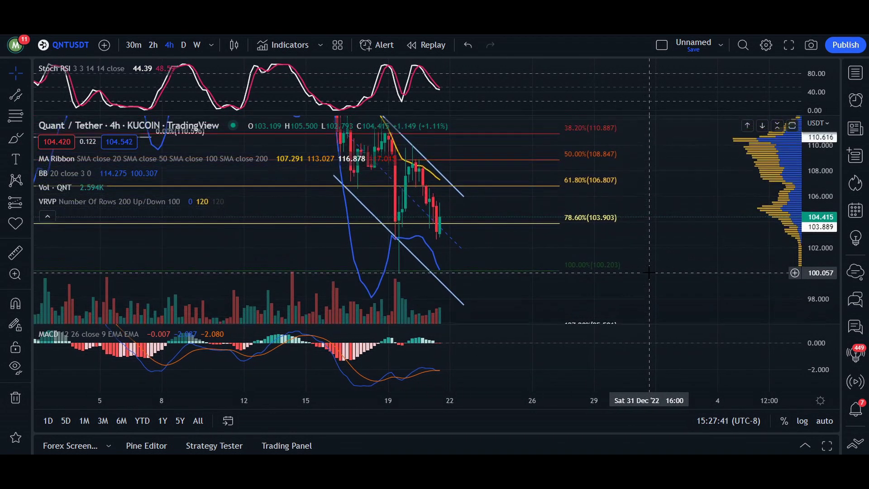
pyautogui.moveTo(828, 290); pyautogui.dragTo(827, 213)
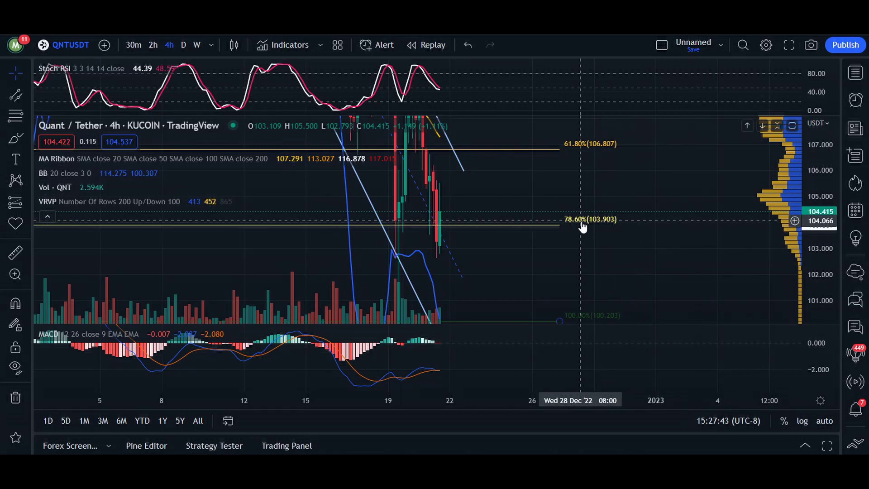
pyautogui.scroll(4, 583, 226)
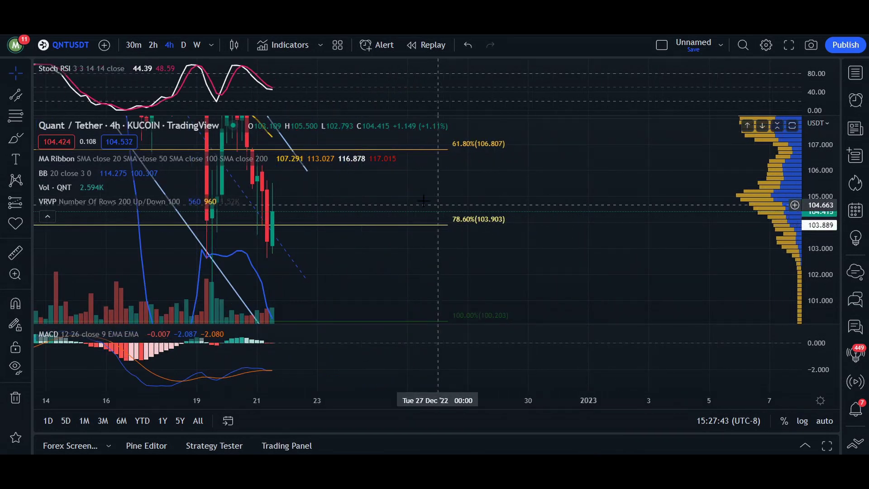
# Enlarge the 4-hour Stoch RSI pane, inspect its most recent lines, and restore the full chart layout
pyautogui.doubleClick(404, 96)
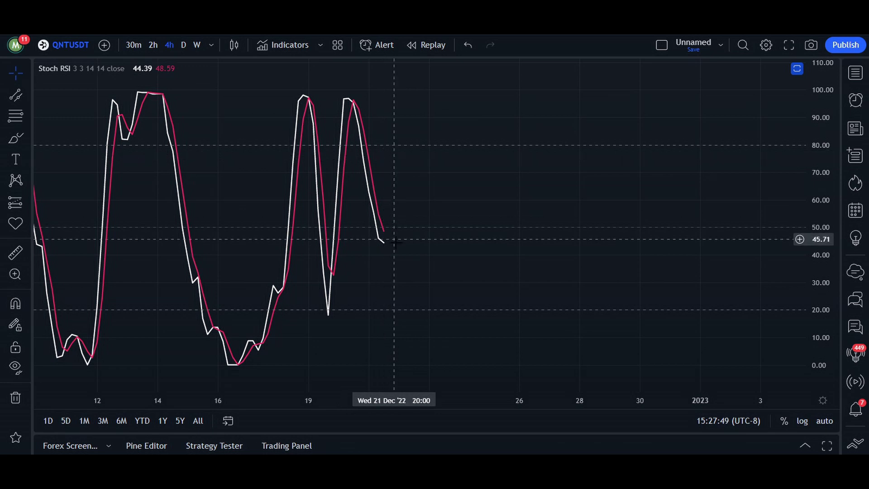
pyautogui.scroll(4, 394, 240)
pyautogui.moveTo(258, 272); pyautogui.dragTo(493, 244)
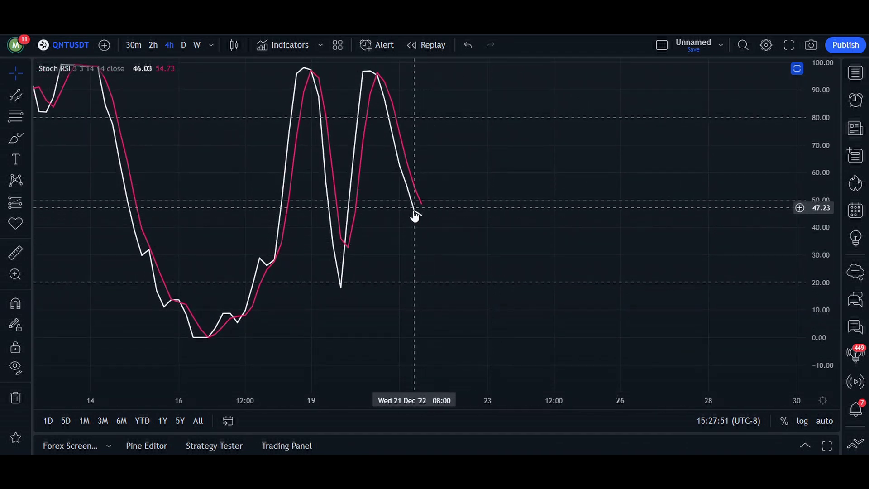
pyautogui.moveTo(442, 235); pyautogui.dragTo(429, 263)
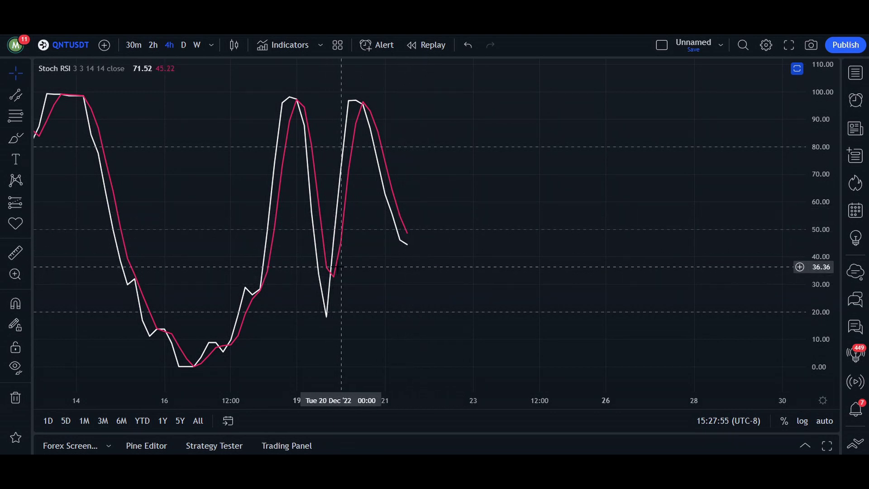
pyautogui.doubleClick(410, 250)
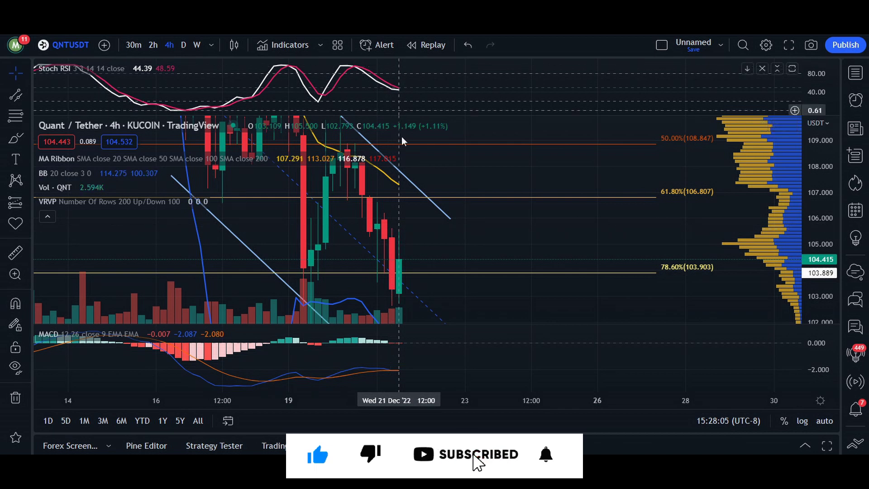
# Enlarge the 4-hour MACD pane, inspect its latest histogram bars and line crossing, and restore the full chart layout
pyautogui.moveTo(428, 232); pyautogui.dragTo(408, 148)
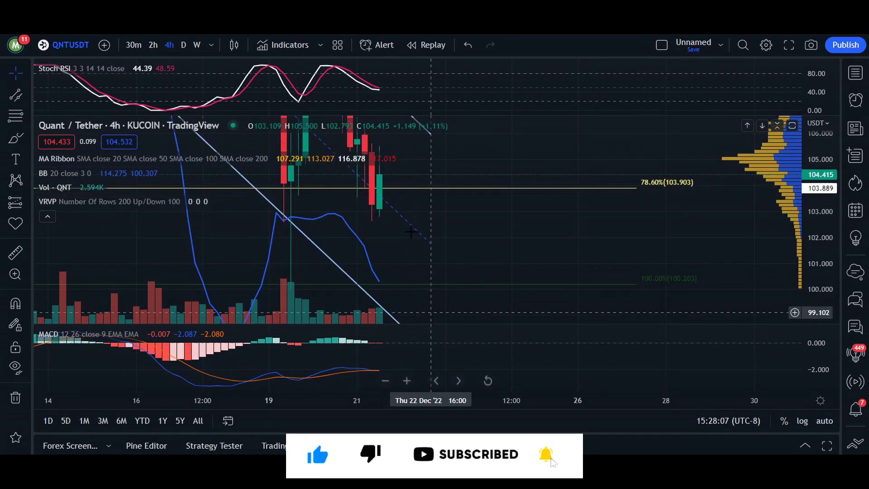
pyautogui.doubleClick(398, 369)
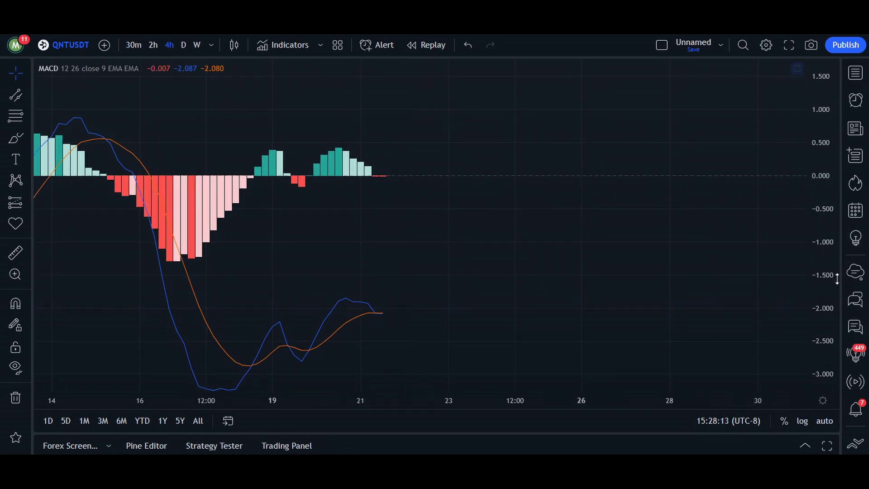
pyautogui.moveTo(825, 234)
pyautogui.mouseDown()
pyautogui.moveTo(824, 166)
pyautogui.moveTo(825, 235)
pyautogui.mouseUp()
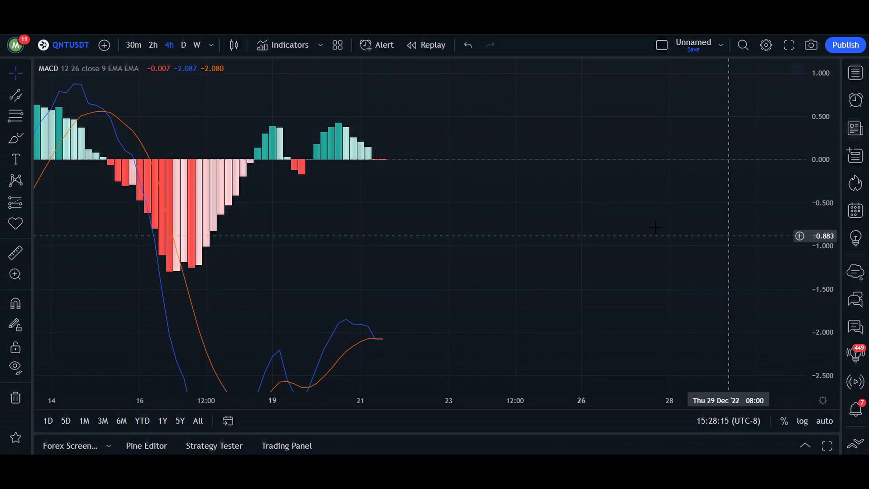
pyautogui.moveTo(383, 165); pyautogui.dragTo(388, 199)
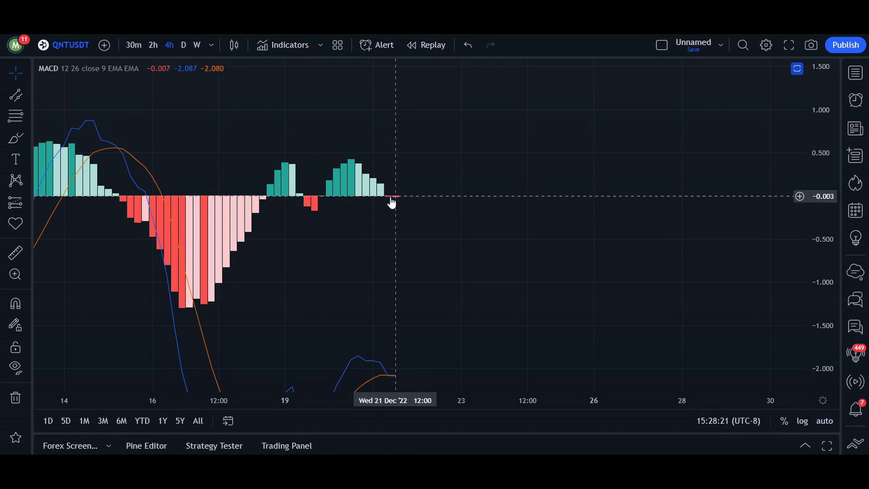
pyautogui.moveTo(392, 195); pyautogui.dragTo(423, 142)
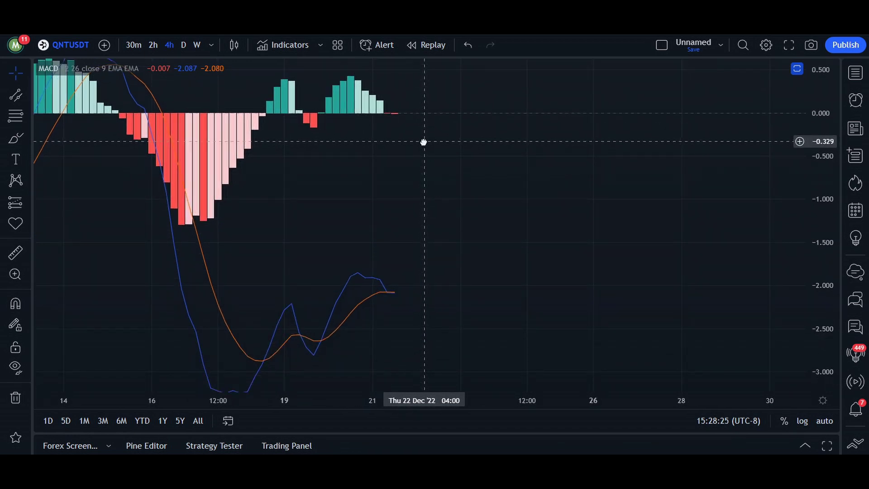
pyautogui.moveTo(423, 141); pyautogui.dragTo(424, 169)
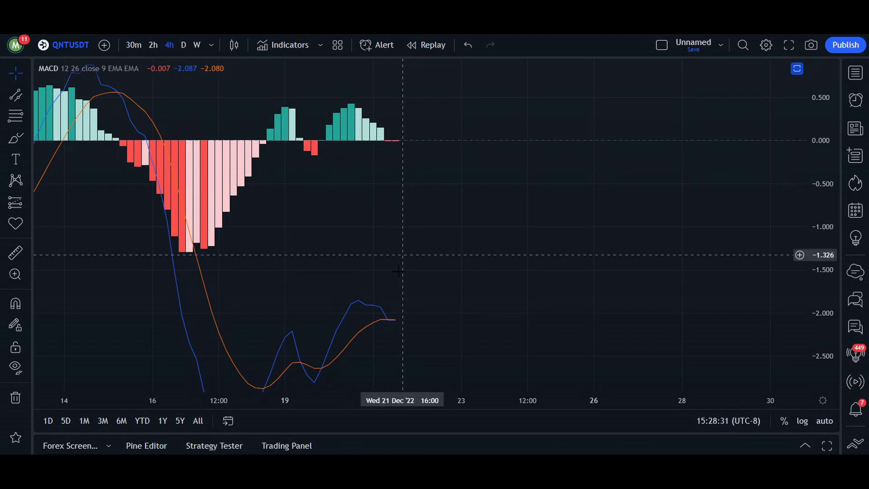
pyautogui.doubleClick(404, 290)
# Recheck the latest 4-hour Stoch RSI reading in an enlarged pane and return to the full chart
pyautogui.moveTo(416, 245); pyautogui.dragTo(400, 309)
pyautogui.doubleClick(395, 83)
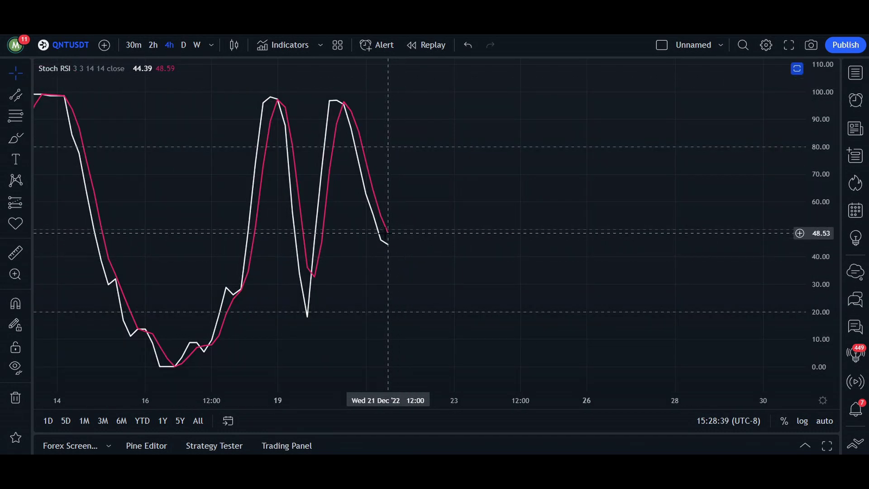
pyautogui.doubleClick(402, 251)
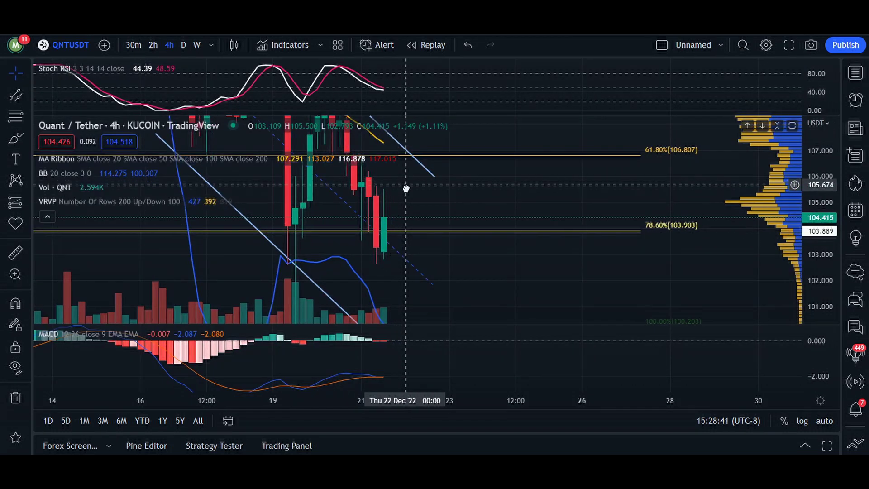
# Examine the 4-hour resistance near the 61.80% Fibonacci level, the yellow moving average and the channel's upper line
pyautogui.moveTo(407, 189); pyautogui.dragTo(387, 282)
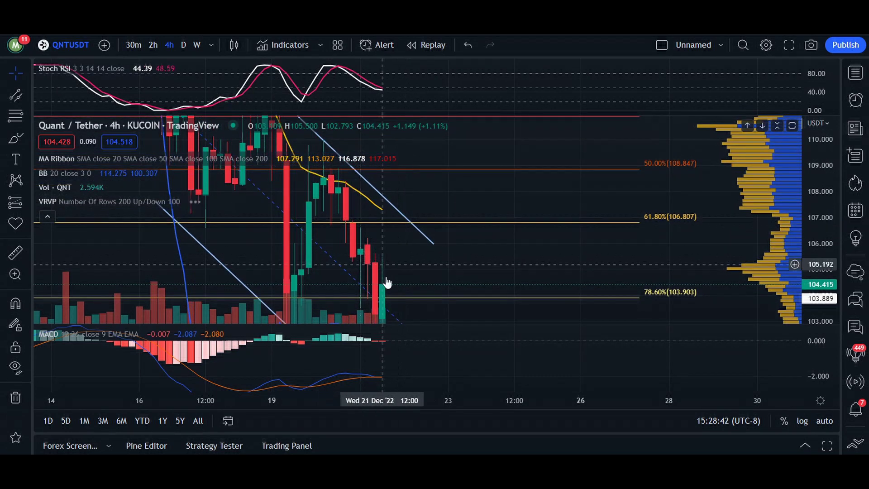
pyautogui.click(393, 224)
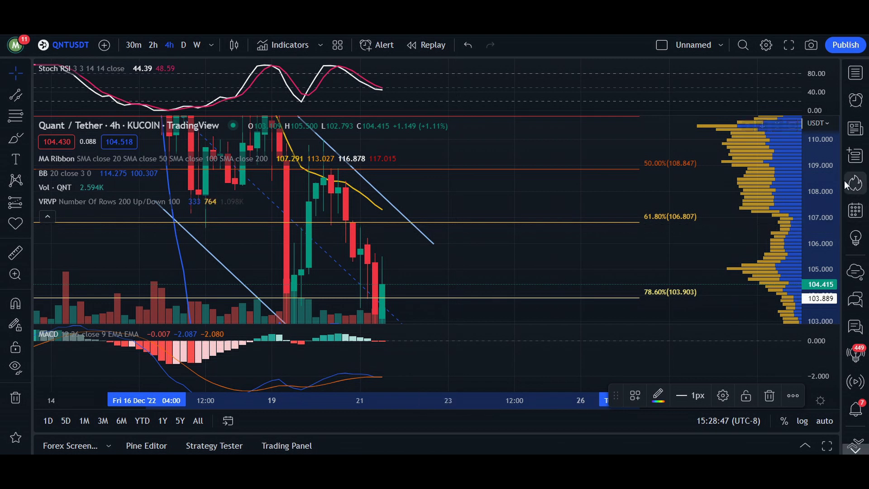
pyautogui.moveTo(823, 172)
pyautogui.mouseDown()
pyautogui.moveTo(822, 194)
pyautogui.moveTo(822, 172)
pyautogui.mouseUp()
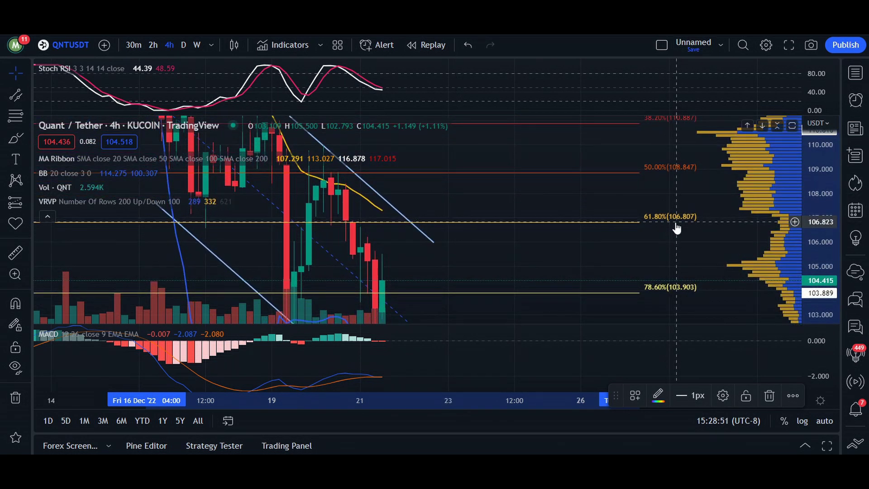
pyautogui.moveTo(494, 259)
pyautogui.mouseDown()
pyautogui.moveTo(503, 172)
pyautogui.moveTo(496, 232)
pyautogui.mouseUp()
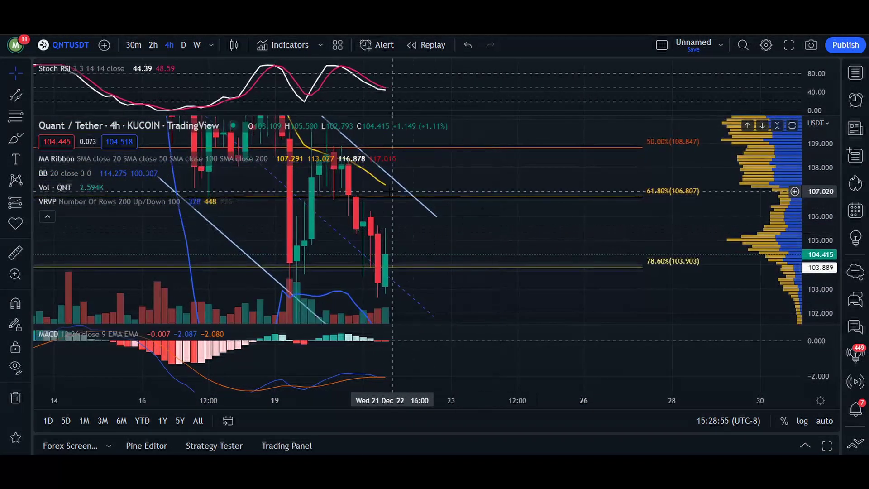
# Compare the latest 4-hour candles with the 50.00%, 61.80% and 78.60% Fibonacci levels and the descending channel
pyautogui.moveTo(439, 178); pyautogui.dragTo(432, 232)
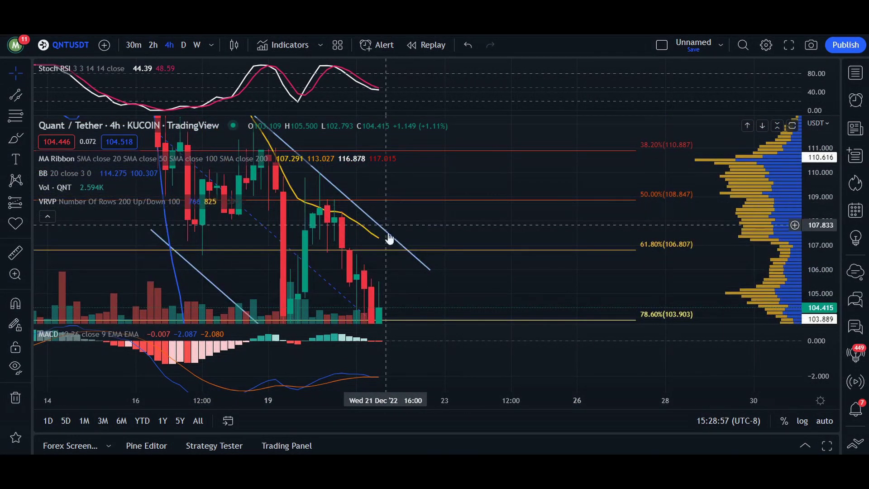
pyautogui.moveTo(416, 194); pyautogui.dragTo(408, 237)
pyautogui.moveTo(558, 271); pyautogui.dragTo(581, 144)
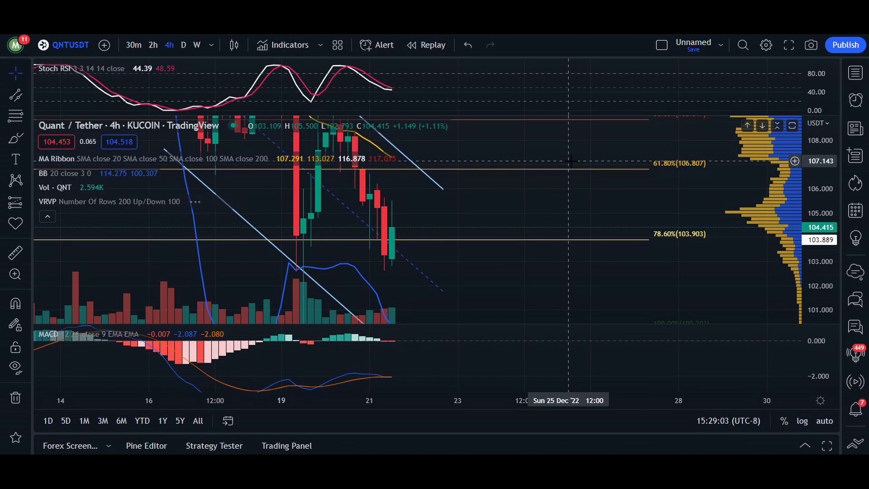
# Switch to the 2-hour Coinbase QNTUSDT chart and examine an enlarged view of the latest candles around its Fibonacci levels
pyautogui.click(557, 30)
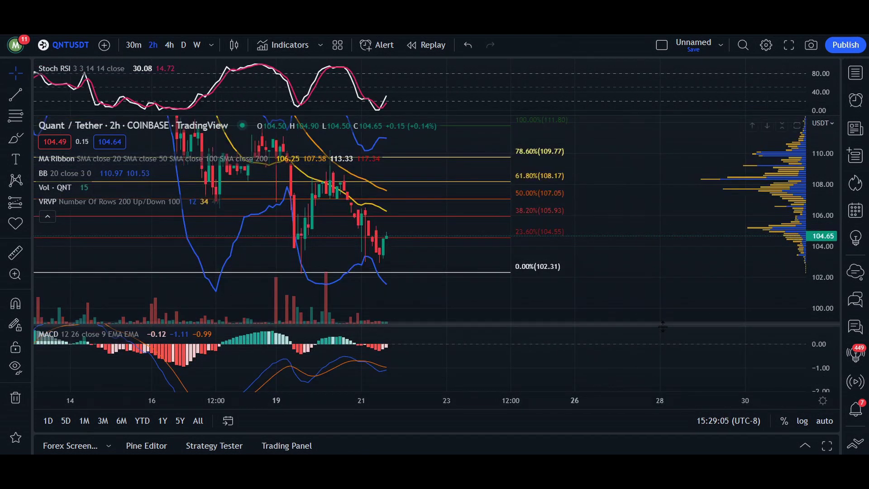
pyautogui.scroll(5, 575, 267)
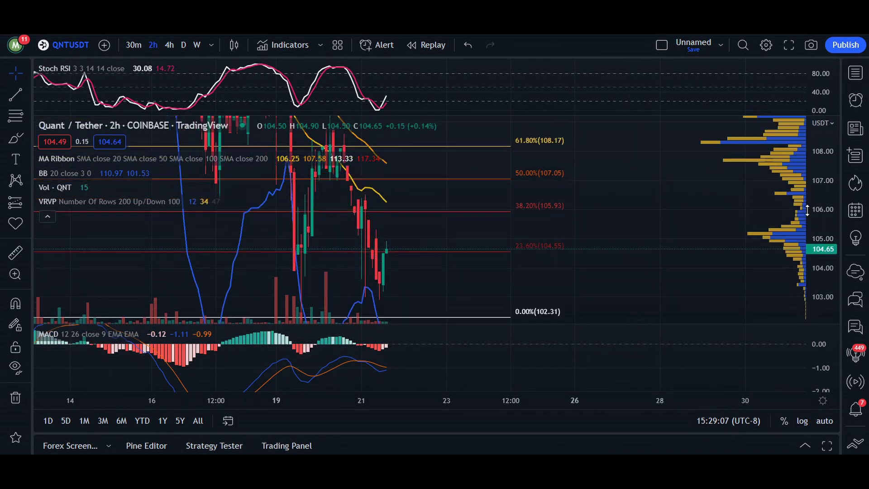
pyautogui.scroll(1, 518, 235)
pyautogui.moveTo(189, 297); pyautogui.dragTo(494, 263)
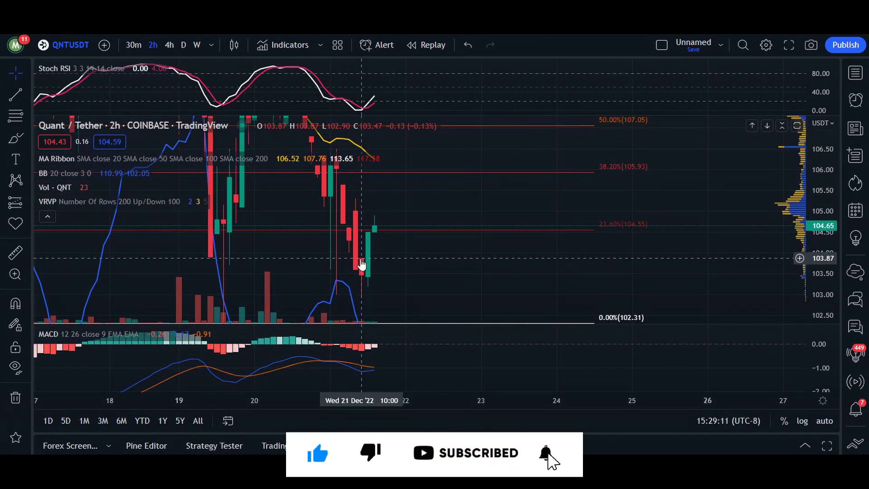
pyautogui.moveTo(400, 280); pyautogui.dragTo(400, 300)
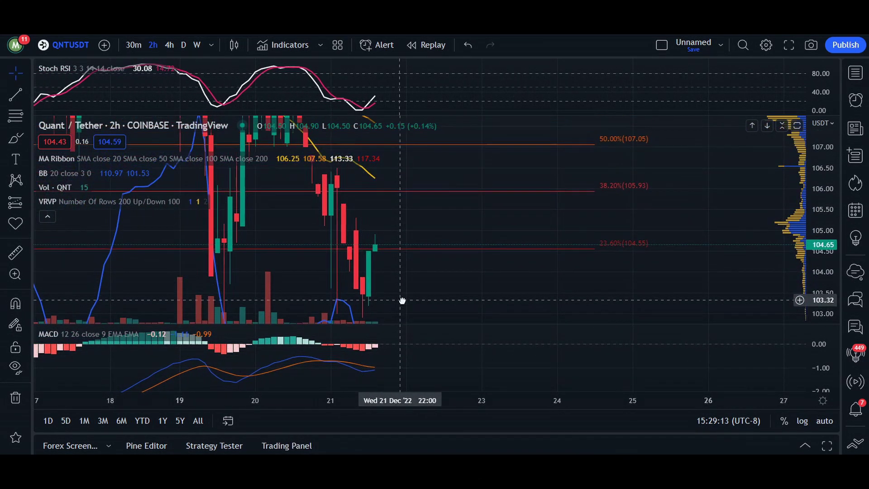
pyautogui.moveTo(387, 267); pyautogui.dragTo(427, 297)
pyautogui.moveTo(427, 243); pyautogui.dragTo(427, 251)
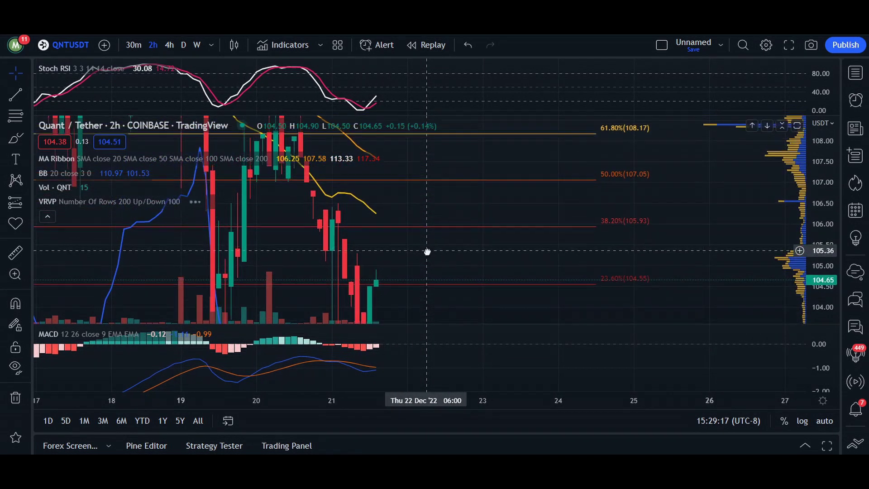
# With the Brush, circle the latest candle at the 23.60% Fibonacci level, draw two strokes near the 38.20% level and circle its label
pyautogui.click(15, 138)
pyautogui.moveTo(345, 275)
pyautogui.mouseDown()
pyautogui.moveTo(400, 282)
pyautogui.moveTo(370, 287)
pyautogui.mouseUp()
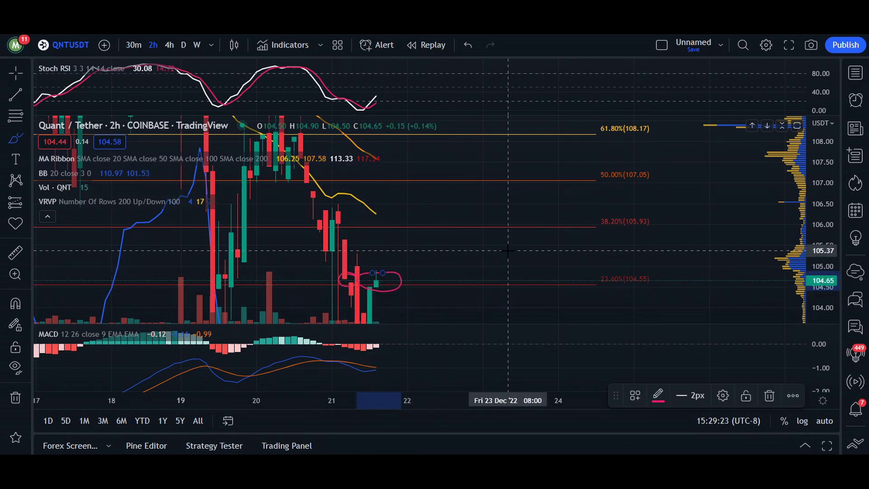
pyautogui.moveTo(338, 224); pyautogui.dragTo(446, 221)
pyautogui.moveTo(335, 242); pyautogui.dragTo(439, 242)
pyautogui.moveTo(597, 197)
pyautogui.mouseDown()
pyautogui.moveTo(703, 209)
pyautogui.moveTo(677, 202)
pyautogui.mouseUp()
# Draw two brush strokes near the 50.00% Fibonacci level beside the candles and circle the level's label
pyautogui.moveTo(297, 182); pyautogui.dragTo(383, 176)
pyautogui.moveTo(278, 203); pyautogui.dragTo(451, 176)
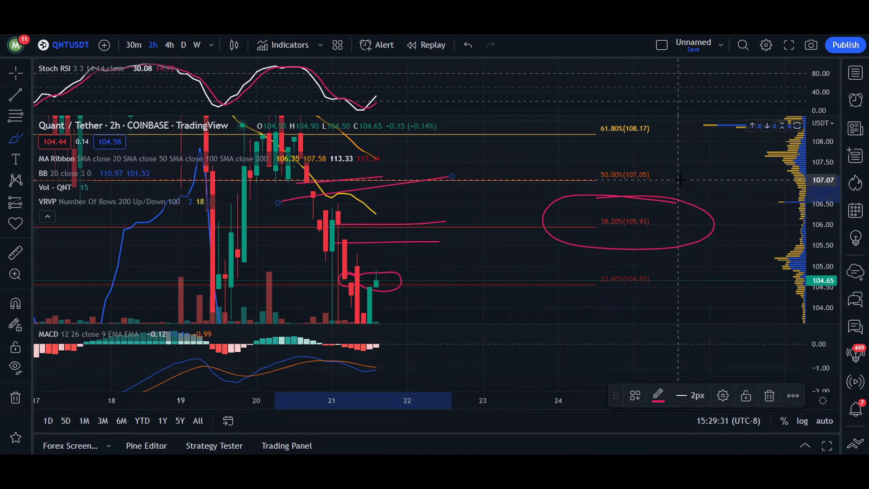
pyautogui.moveTo(677, 175)
pyautogui.mouseDown()
pyautogui.moveTo(550, 185)
pyautogui.moveTo(615, 167)
pyautogui.mouseUp()
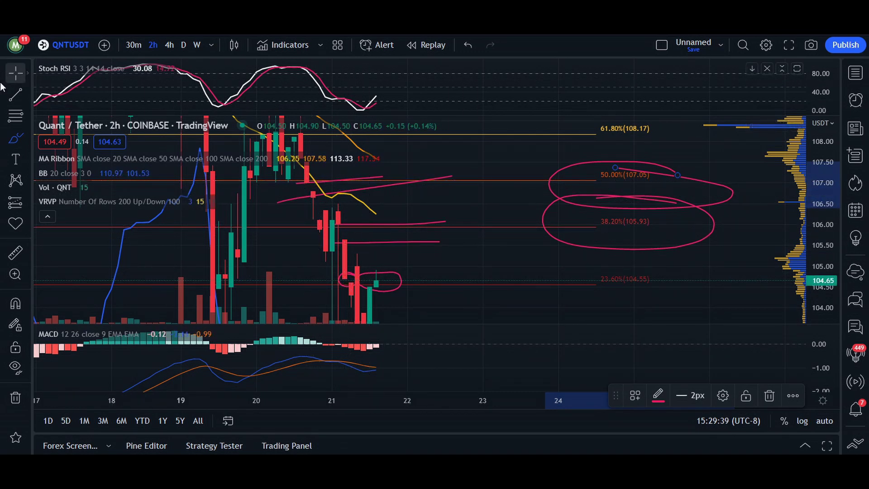
# Inspect the latest 2-hour Stoch RSI and MACD values in enlarged panes, restoring the full chart layout after each
pyautogui.doubleClick(452, 77)
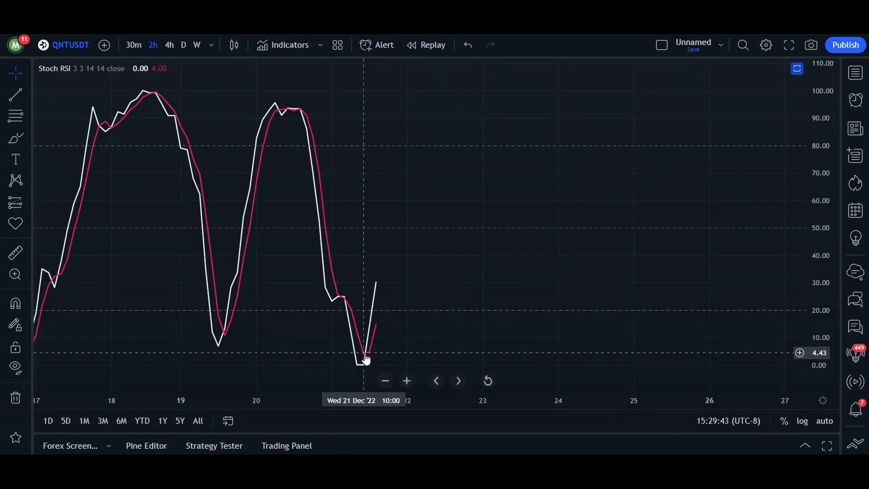
pyautogui.doubleClick(402, 192)
pyautogui.moveTo(420, 264); pyautogui.dragTo(413, 303)
pyautogui.doubleClick(401, 360)
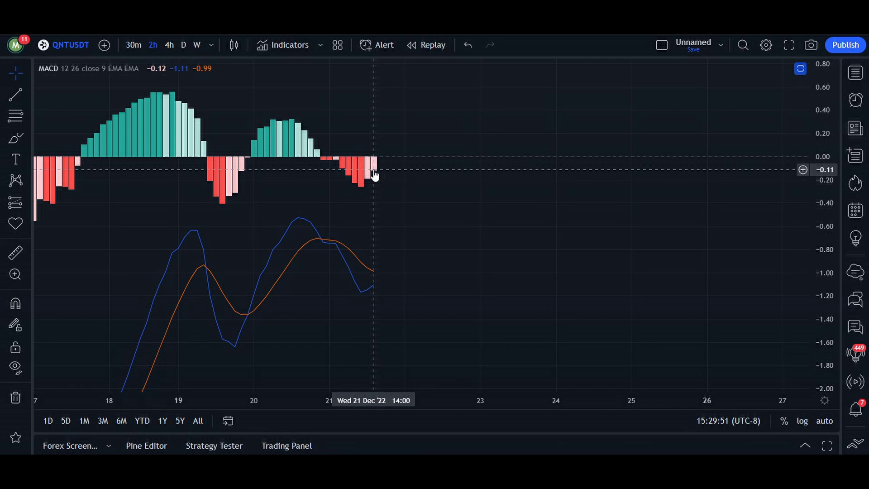
pyautogui.doubleClick(385, 271)
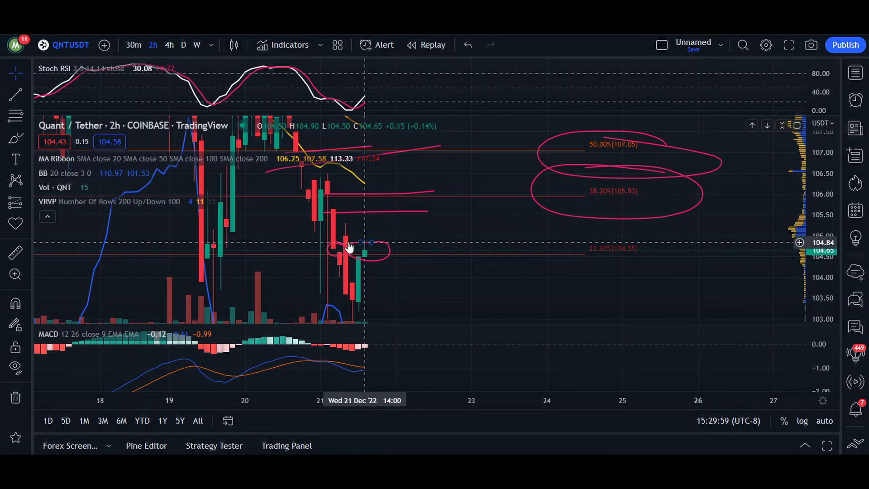
# Examine the 2-hour resistance at the circled 38.20% and 50.00% Fibonacci levels and the yellow moving average
pyautogui.moveTo(353, 203); pyautogui.dragTo(351, 256)
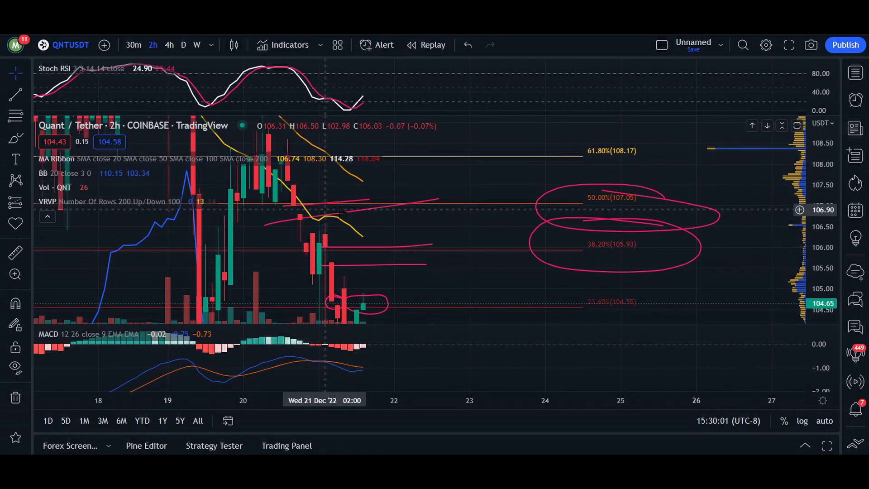
pyautogui.moveTo(382, 226); pyautogui.dragTo(379, 273)
pyautogui.moveTo(394, 222); pyautogui.dragTo(394, 189)
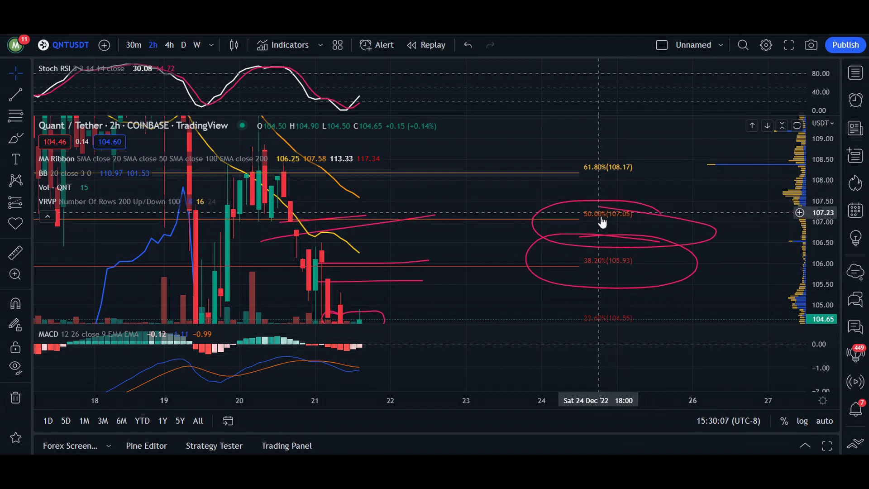
pyautogui.moveTo(473, 194)
pyautogui.mouseDown()
pyautogui.moveTo(477, 139)
pyautogui.moveTo(478, 185)
pyautogui.mouseUp()
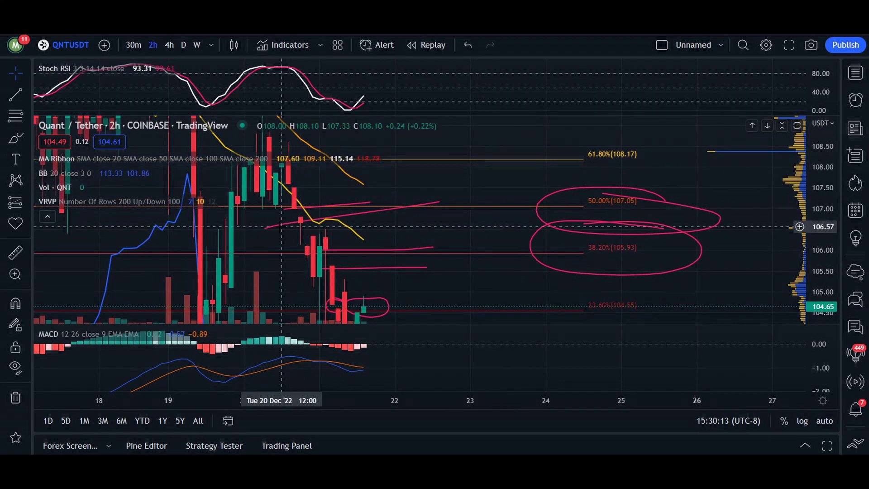
# Examine the 2-hour support below the latest candle, down to the 0.00% Fibonacci level and the lower Bollinger Band
pyautogui.moveTo(475, 225); pyautogui.dragTo(470, 190)
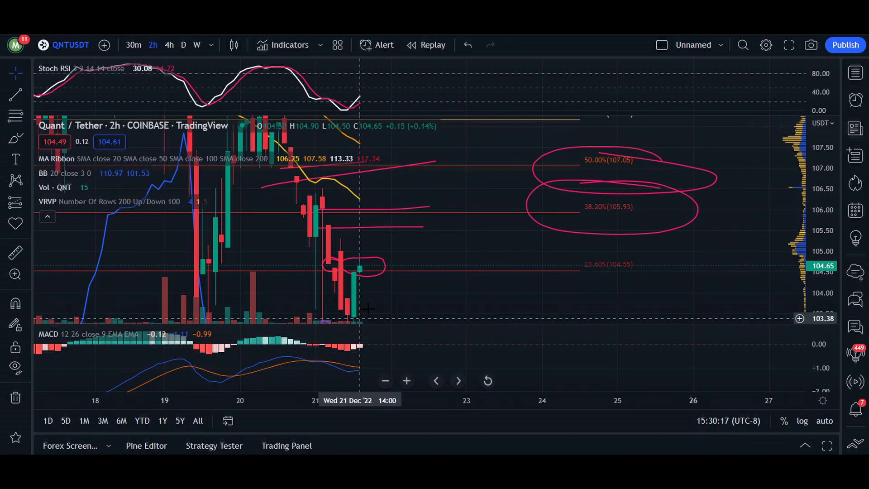
pyautogui.moveTo(399, 302); pyautogui.dragTo(400, 241)
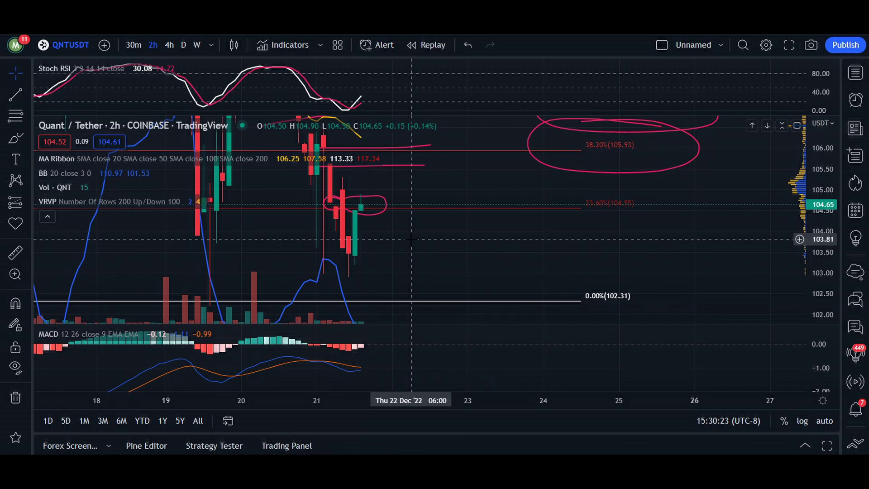
pyautogui.moveTo(410, 238); pyautogui.dragTo(384, 292)
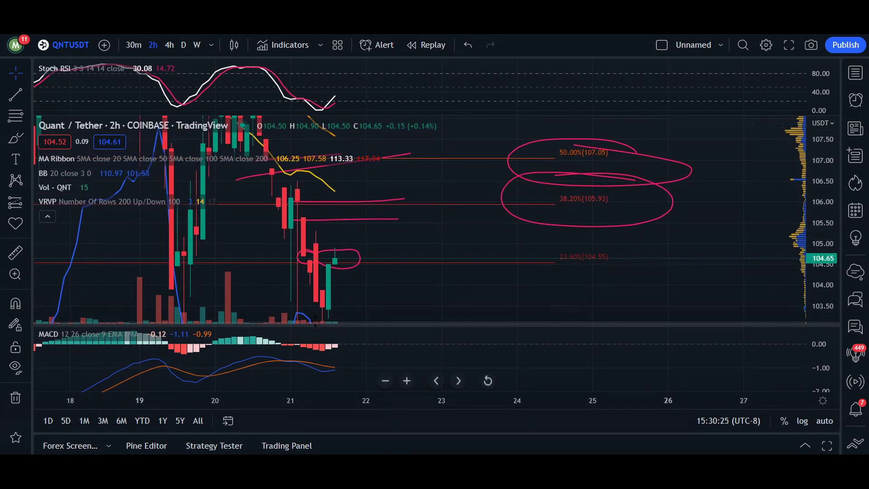
# Recheck the latest 2-hour candle's position relative to the circled 38.20% and 50.00% resistance levels
pyautogui.moveTo(373, 292); pyautogui.dragTo(372, 317)
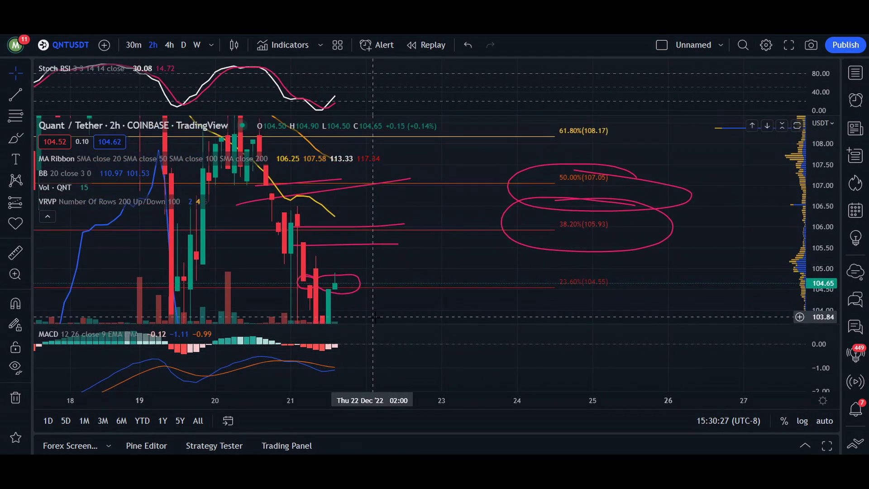
pyautogui.moveTo(423, 259); pyautogui.dragTo(422, 292)
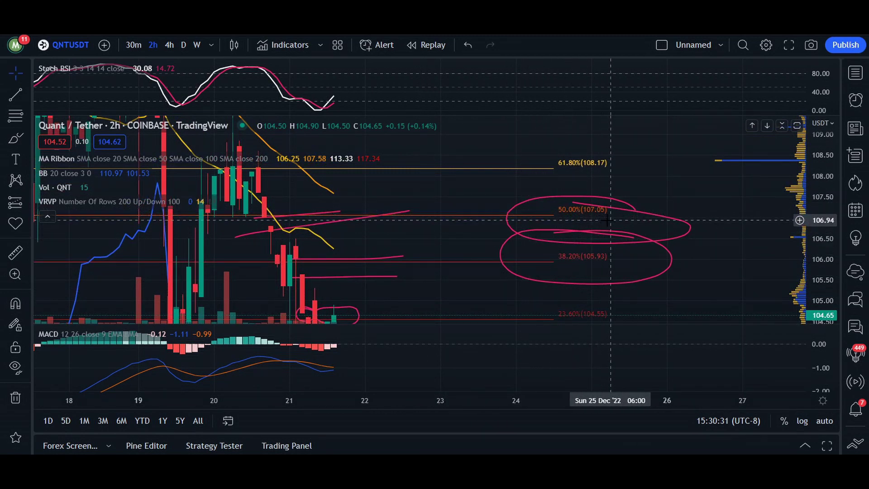
pyautogui.moveTo(607, 221); pyautogui.dragTo(620, 186)
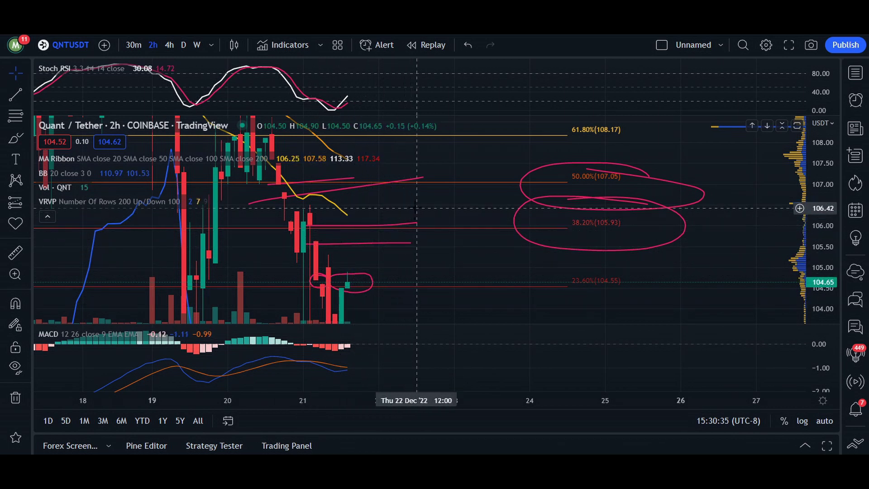
pyautogui.moveTo(416, 213); pyautogui.dragTo(418, 248)
pyautogui.moveTo(429, 286); pyautogui.dragTo(434, 233)
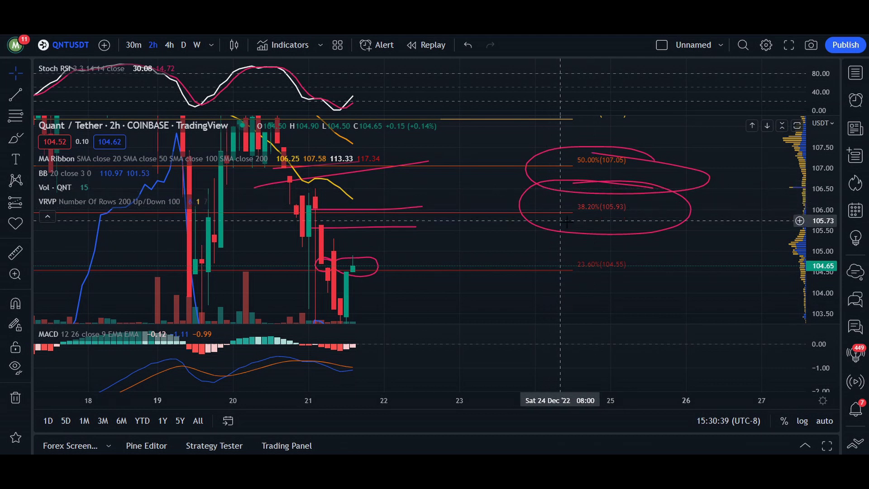
pyautogui.moveTo(599, 226); pyautogui.dragTo(588, 242)
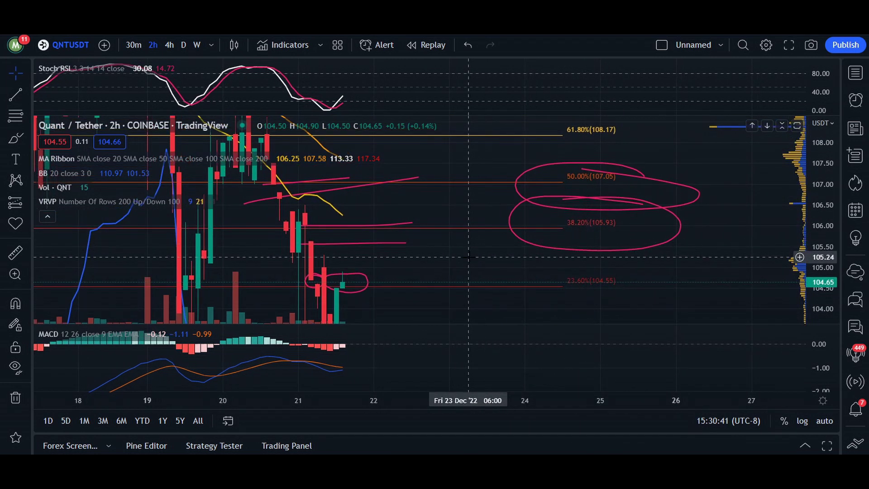